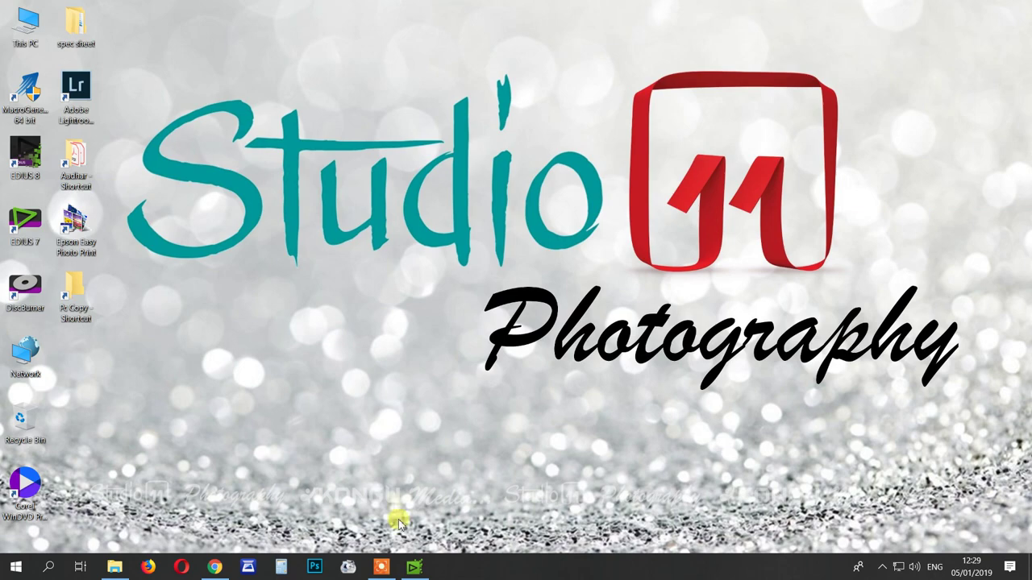
Step: Bring EDIUS back up and park the playhead at 00:01:15:01 inside DJI_0004
left_click(417, 567)
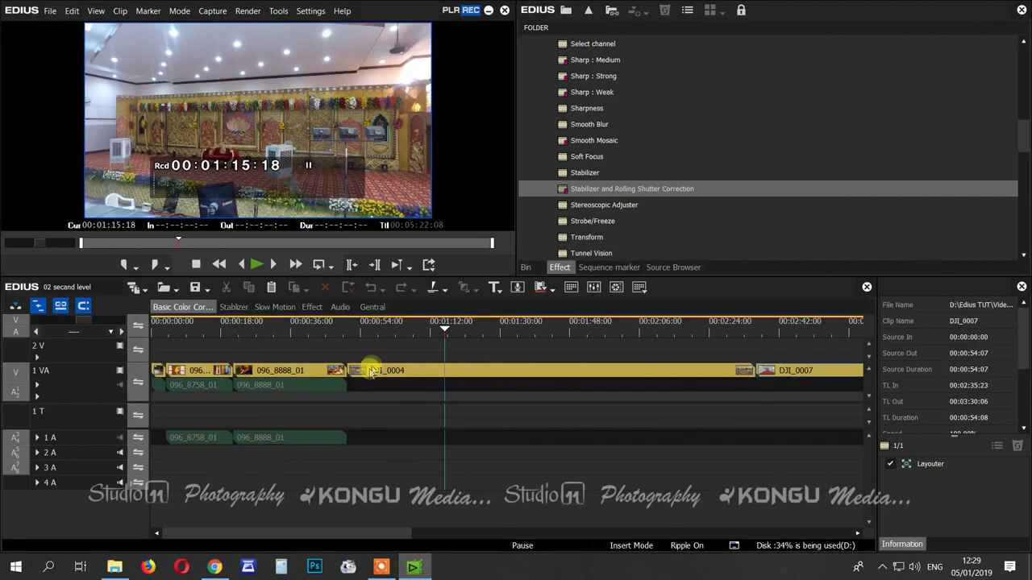
left_click_drag(375, 334, 503, 346)
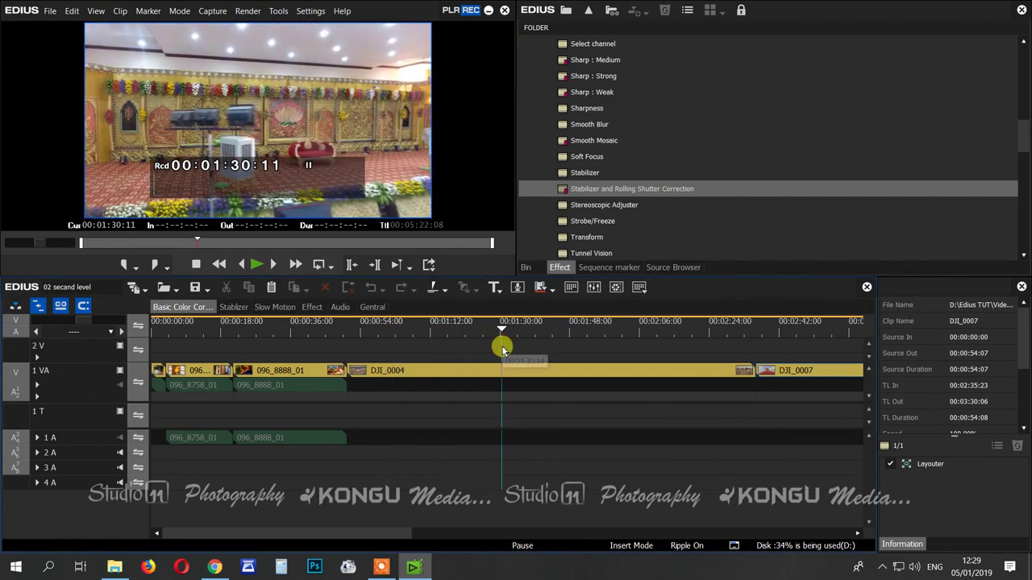
left_click(442, 337)
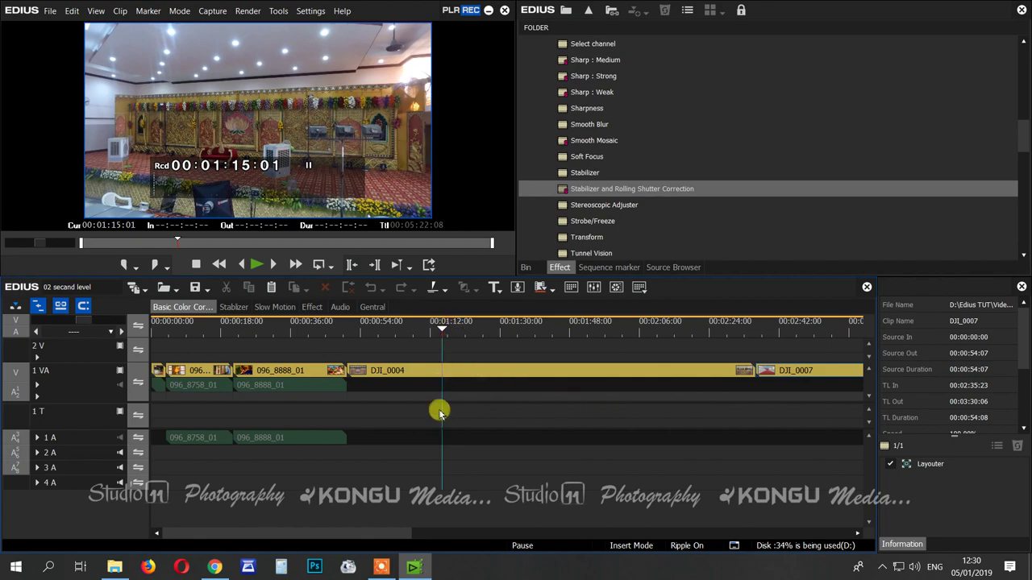
Step: Open DJI_0004's Freeze Frame setup and enable freeze frame with position In
right_click(446, 372)
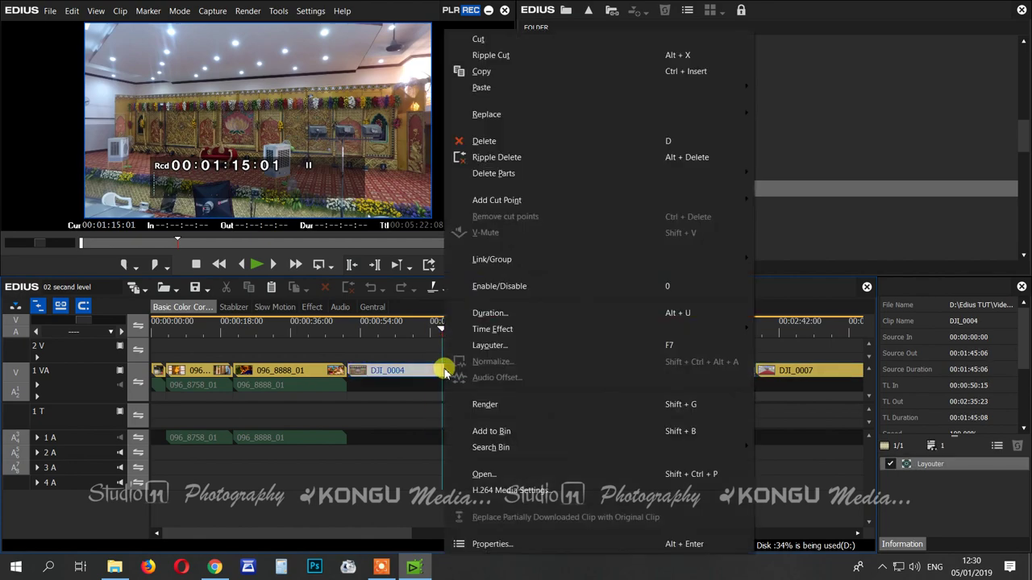
mouse_move(500, 332)
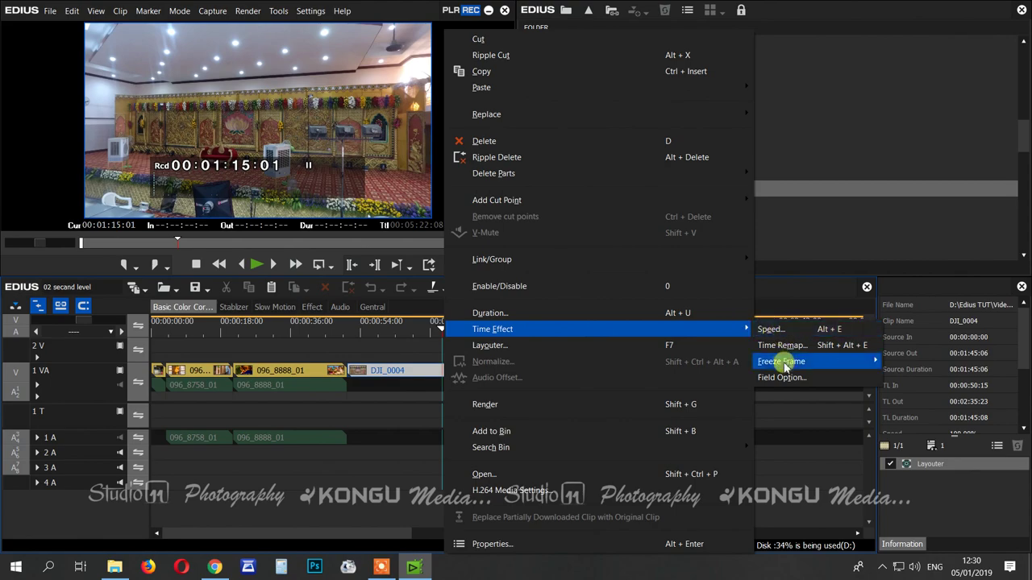
mouse_move(784, 364)
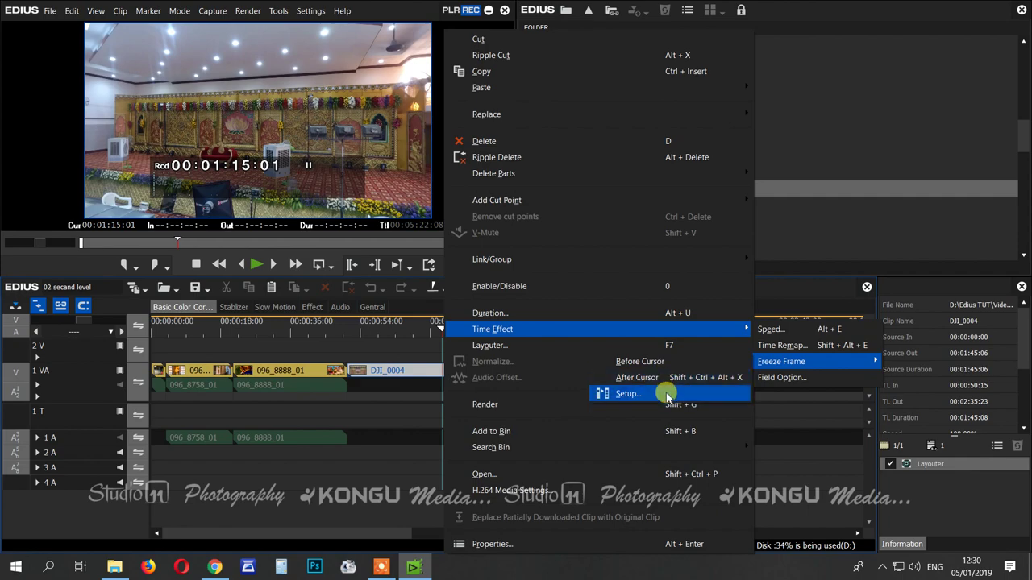
left_click(667, 395)
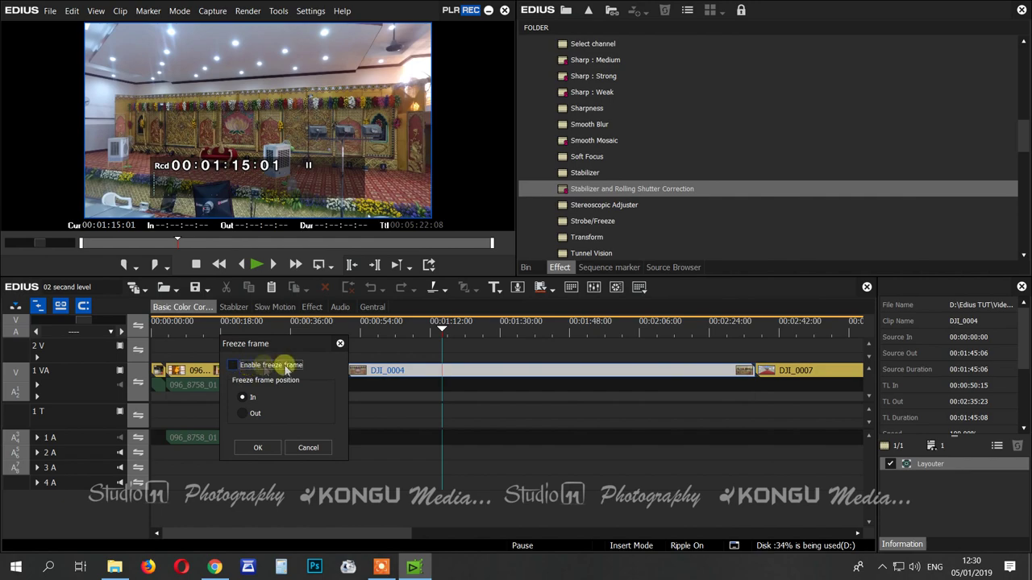
left_click(254, 367)
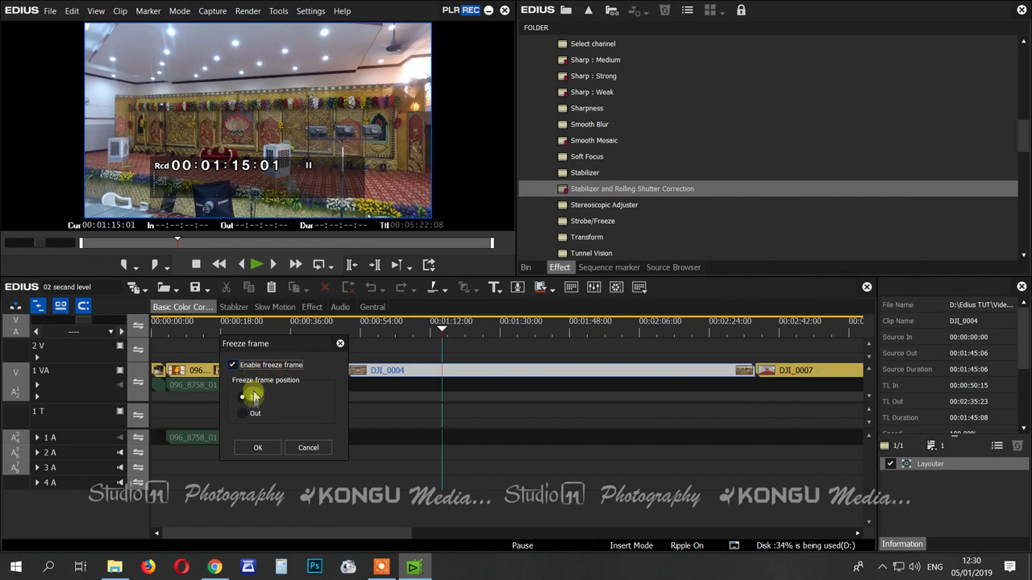
Step: Apply the trial freeze frame, scrub to check it, then undo it
left_click(254, 449)
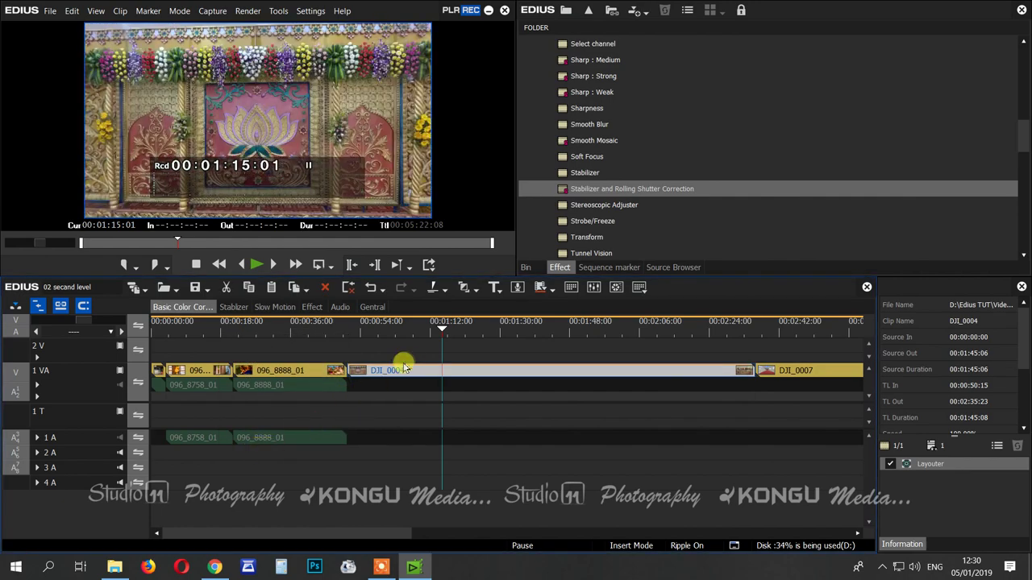
left_click_drag(427, 348, 494, 381)
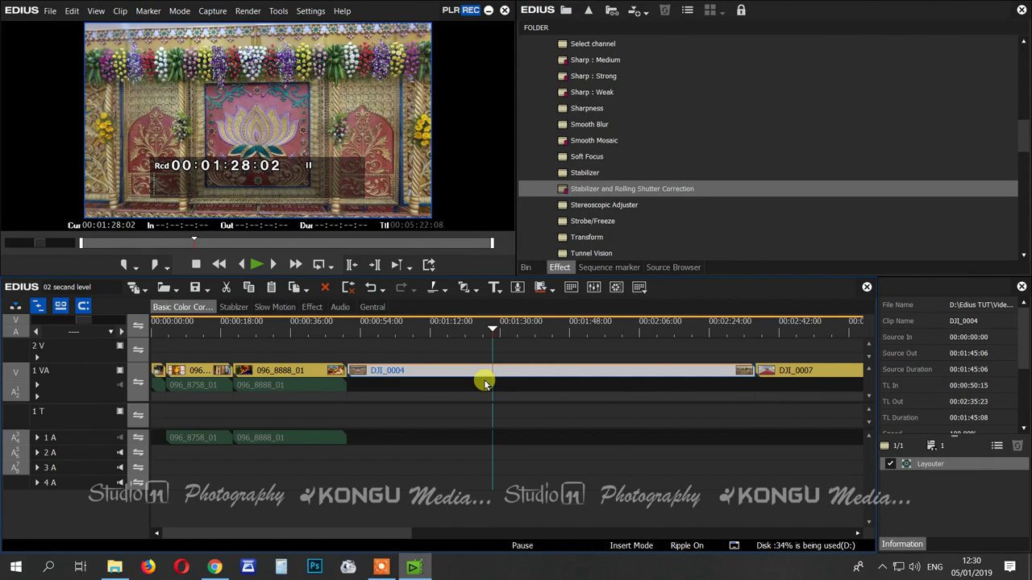
key("ctrl+z")
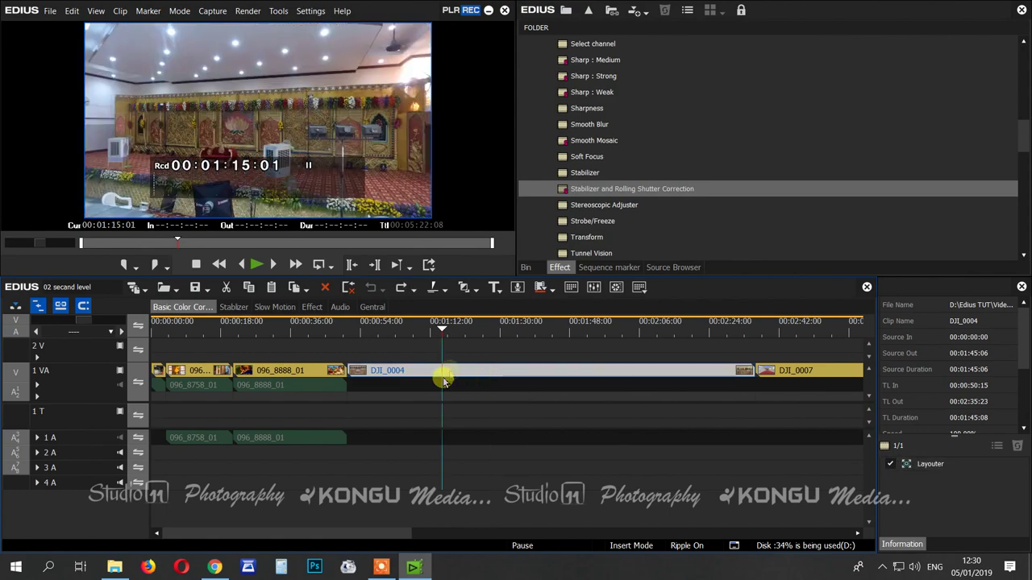
Step: Park the playhead at 00:01:16:24 within DJI_0004
left_click(345, 325)
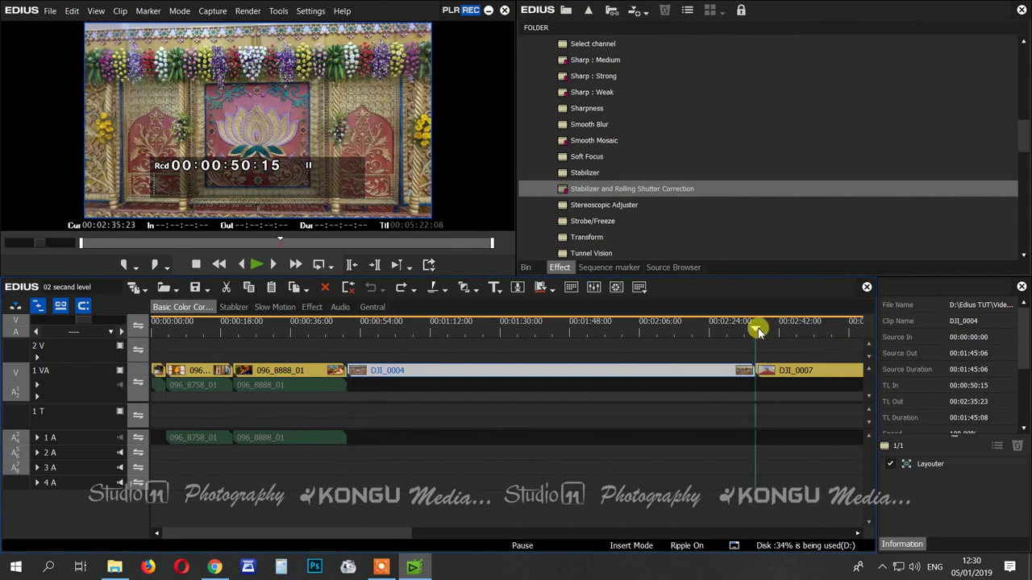
left_click(756, 324)
left_click_drag(755, 323, 451, 349)
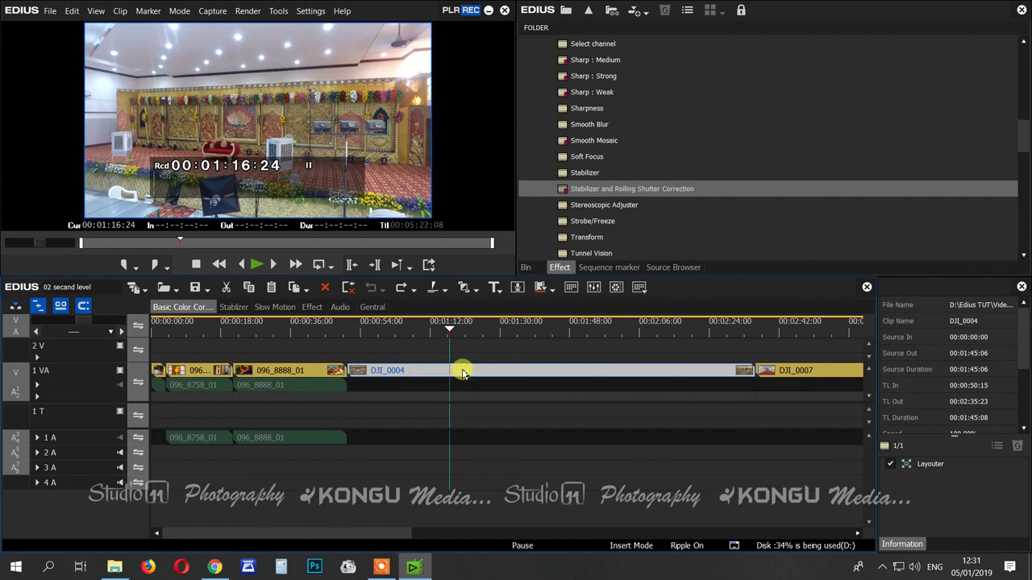
right_click(462, 373)
mouse_move(726, 331)
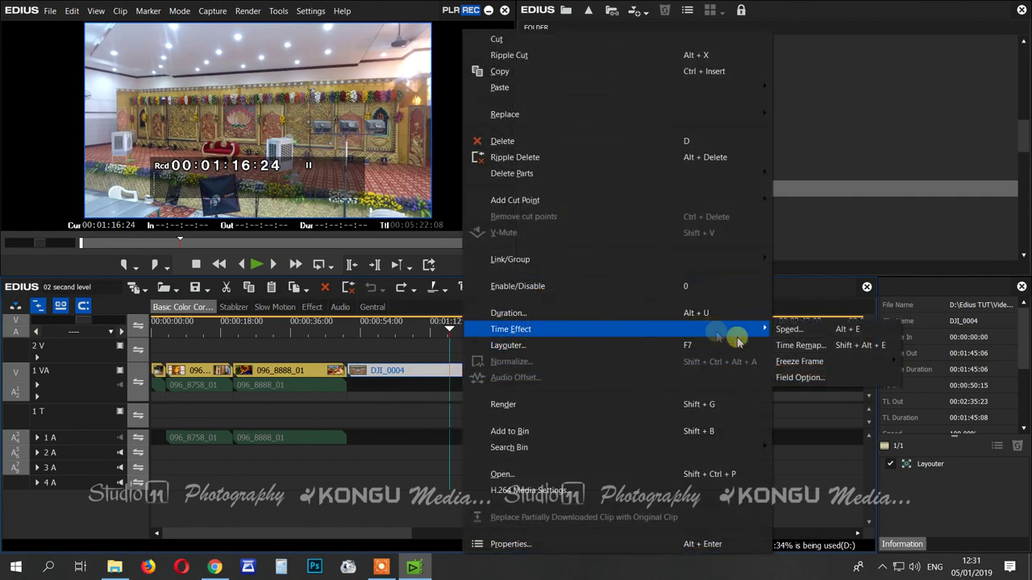
left_click(702, 362)
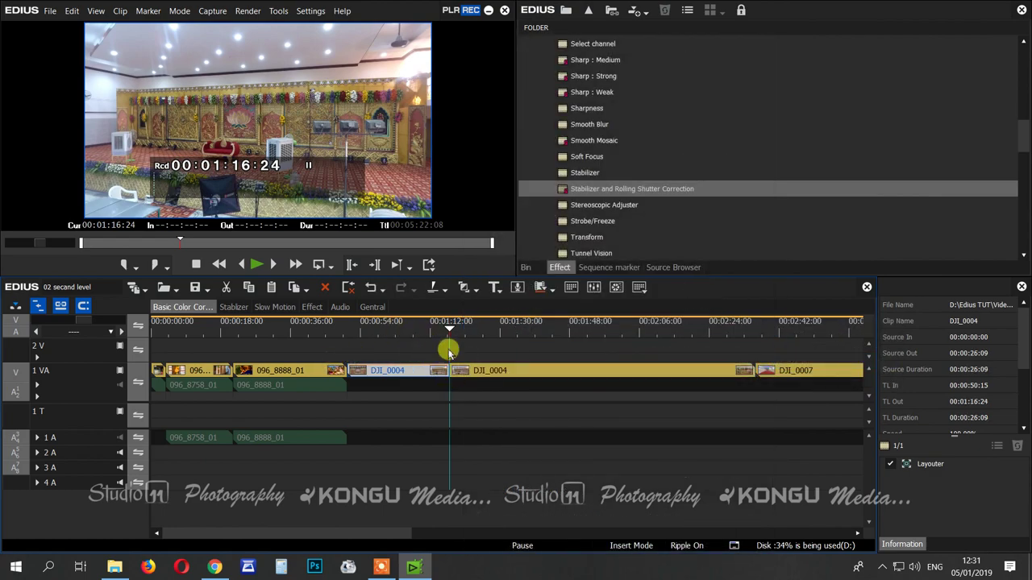
left_click_drag(366, 323, 452, 345)
key("space")
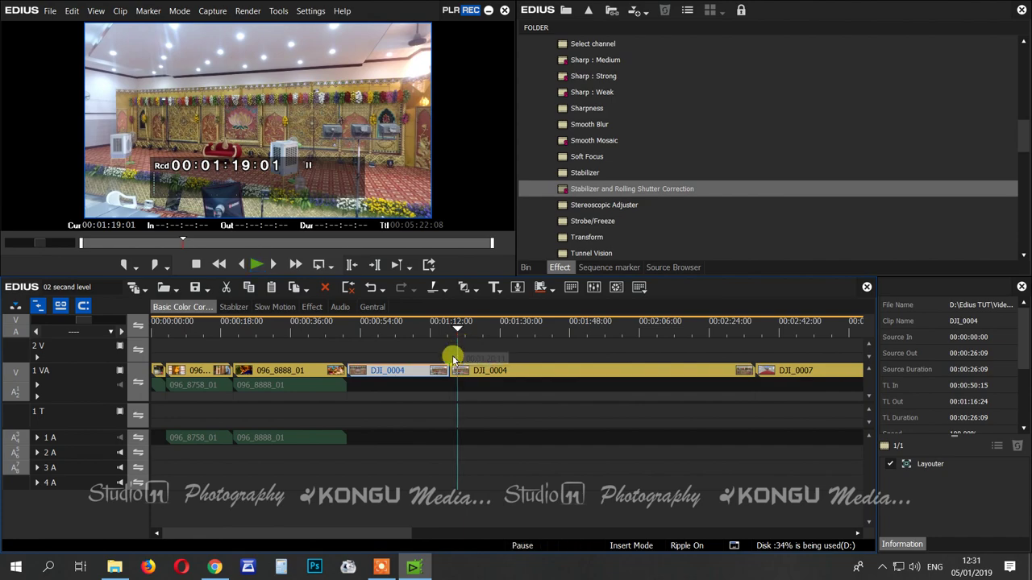
key("ctrl+z")
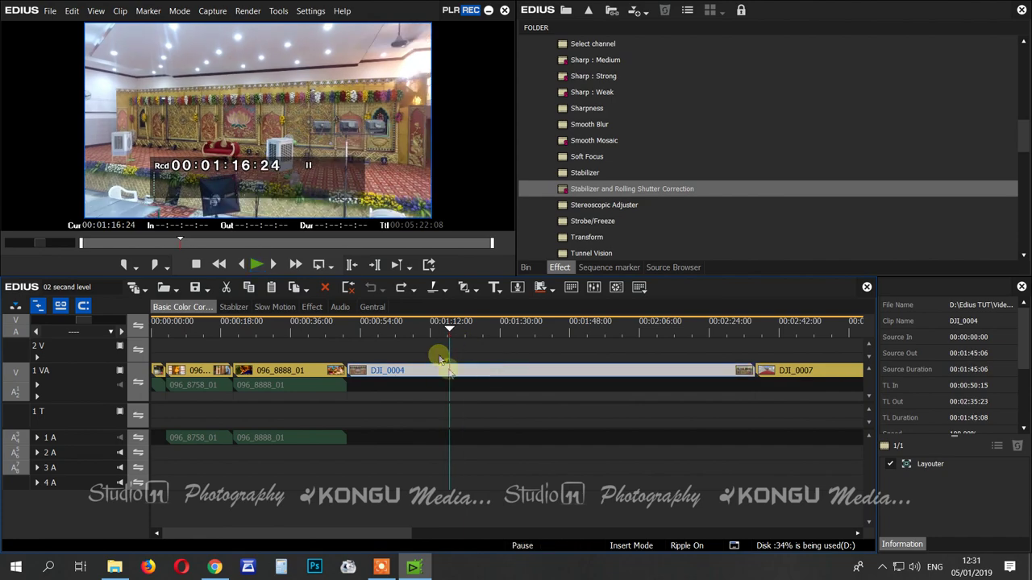
Step: Split DJI_0004 at the playhead with Freeze Frame After Cursor
right_click(453, 368)
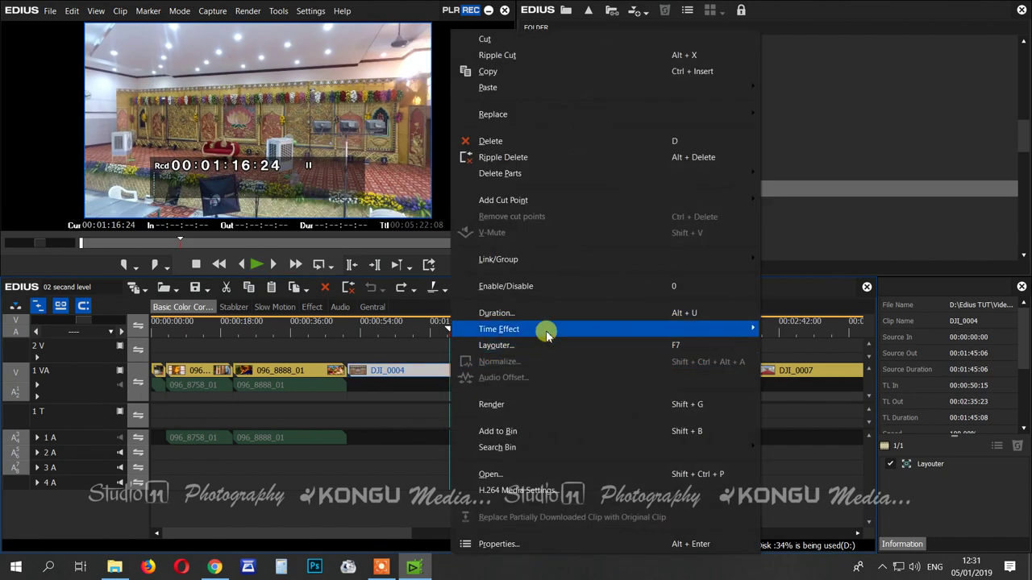
mouse_move(726, 329)
mouse_move(782, 363)
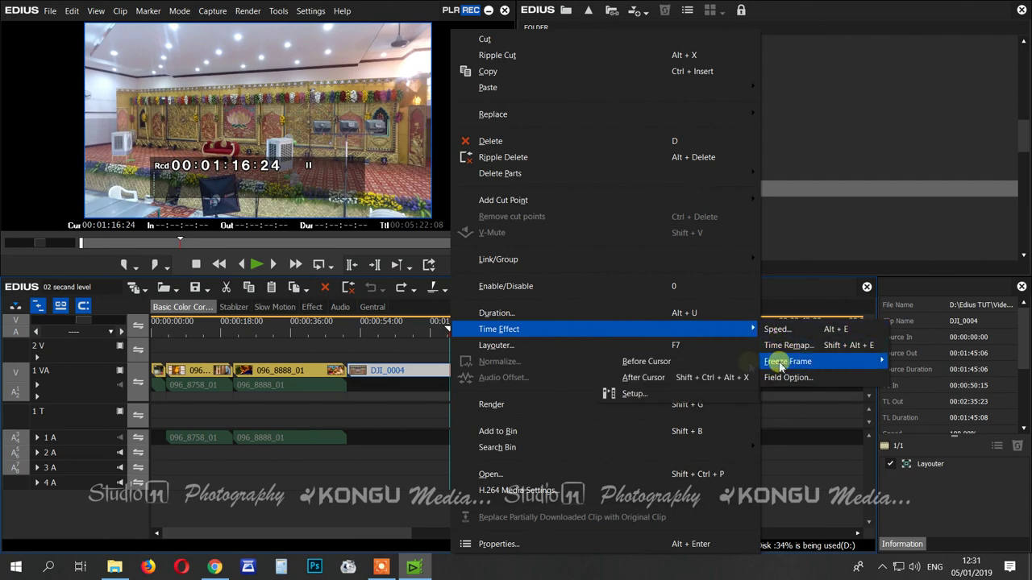
left_click(654, 378)
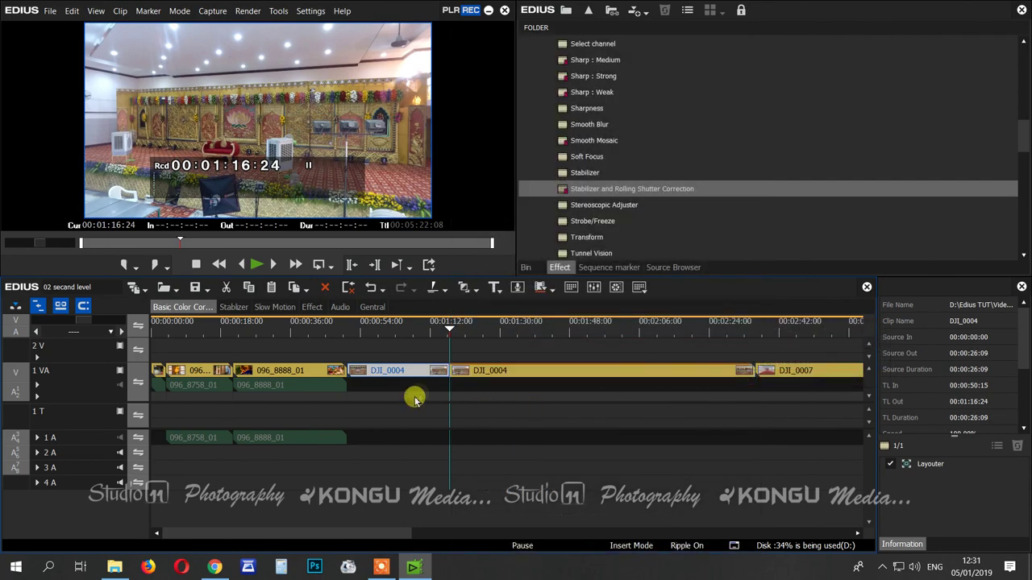
Step: Play back from about 00:01:10, undo and redo the split, and return to 00:01:16:24
left_click(424, 329)
key("space")
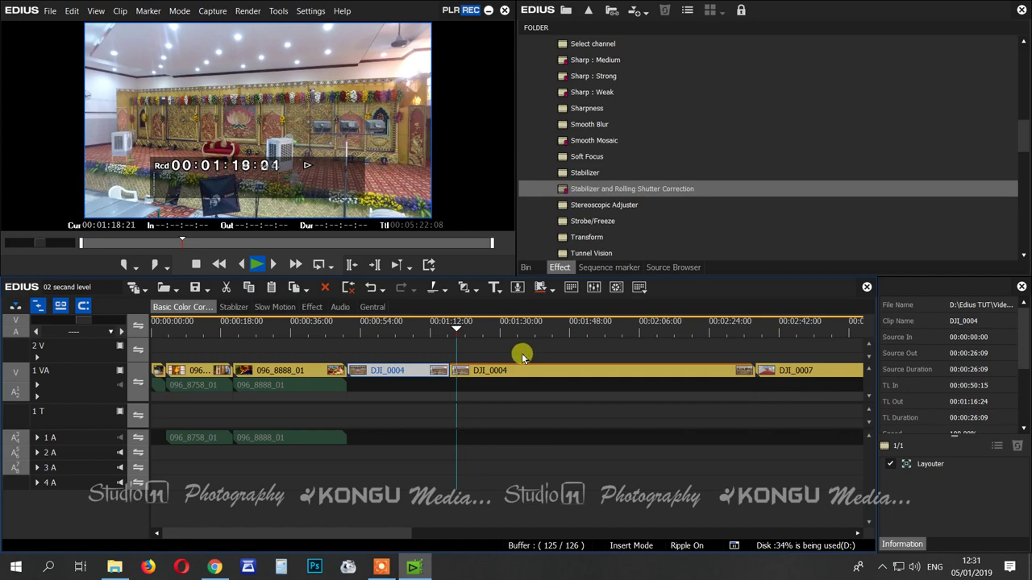
key("space")
key("ctrl+z")
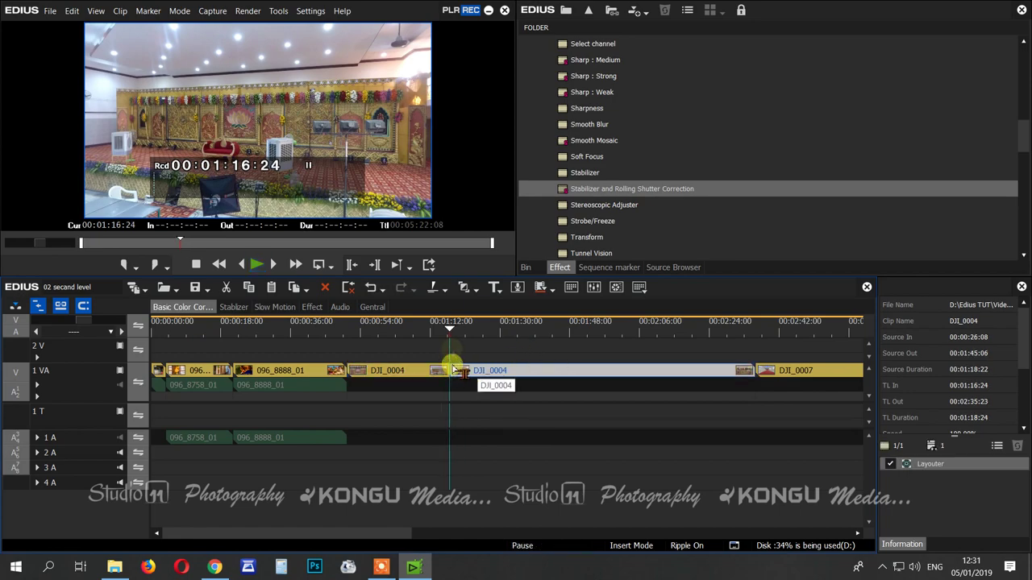
key("ctrl+y")
left_click(445, 324)
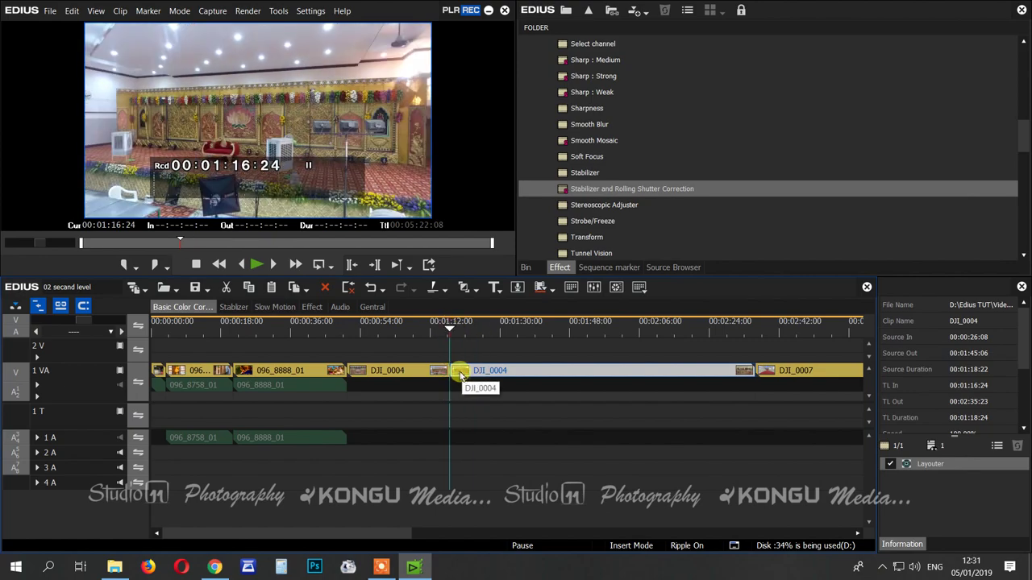
Step: Confirm Enable freeze frame is ticked in the second DJI_0004 piece's Freeze Frame setup
right_click(461, 375)
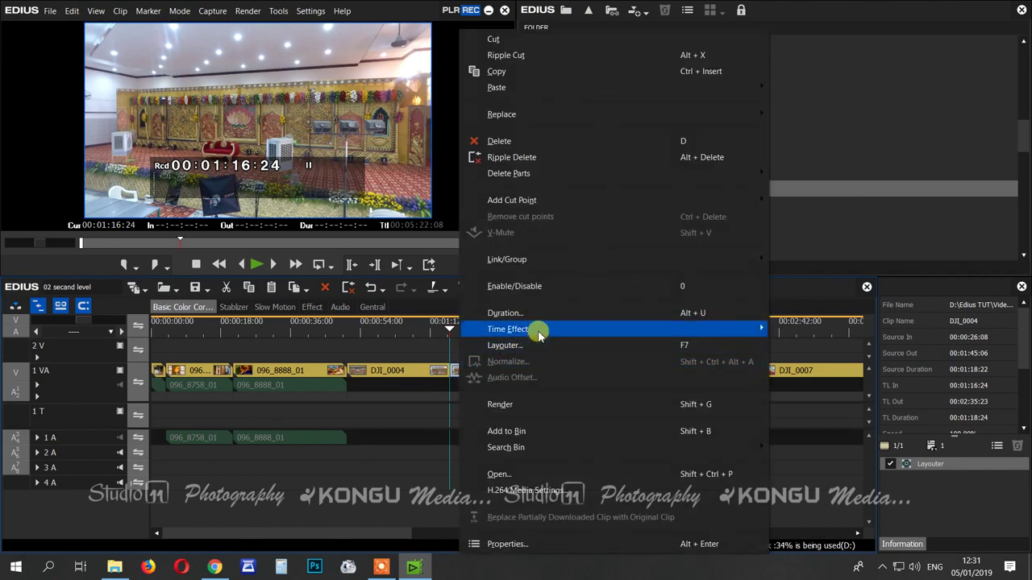
mouse_move(538, 331)
mouse_move(806, 361)
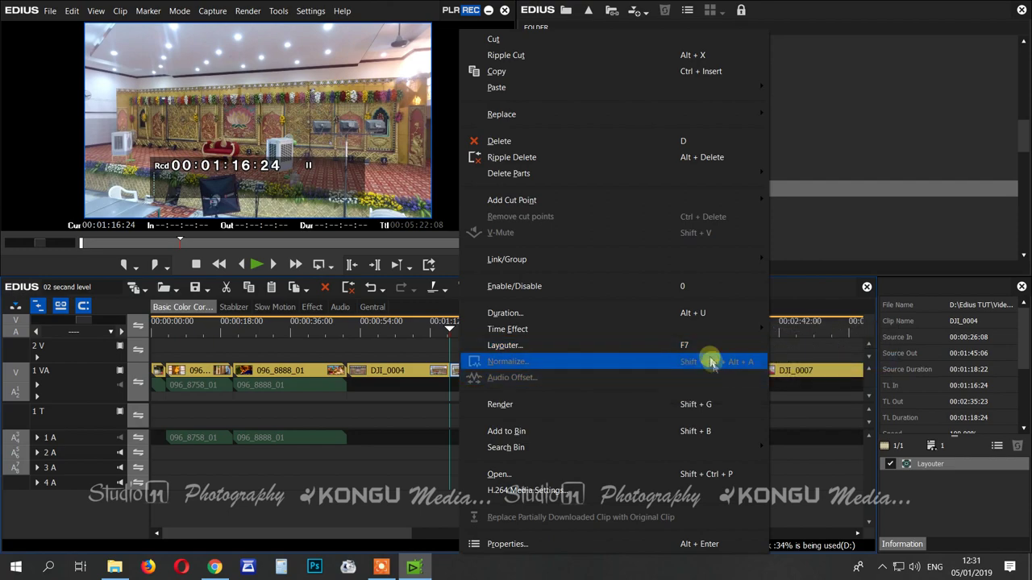
mouse_move(721, 329)
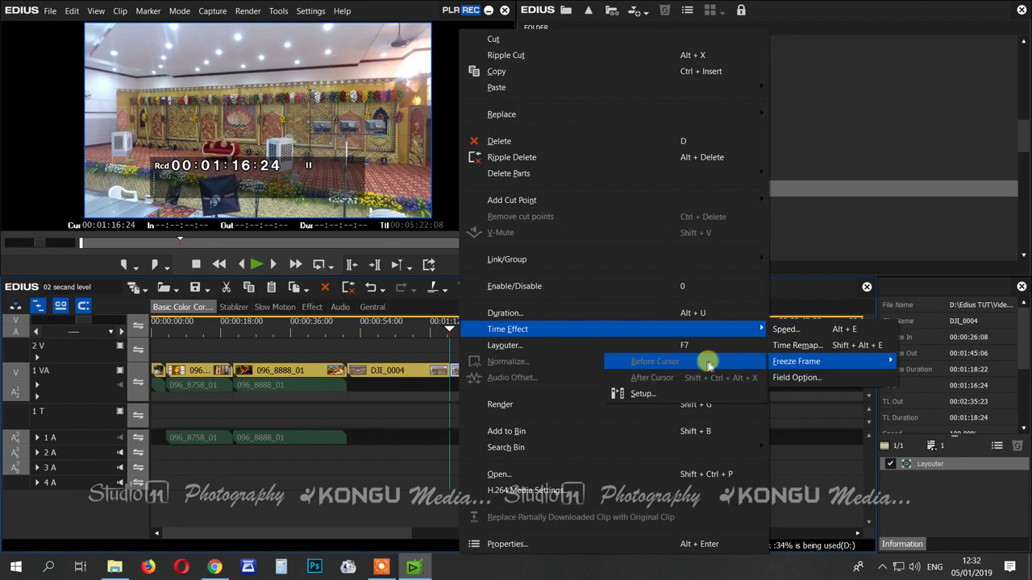
left_click(684, 395)
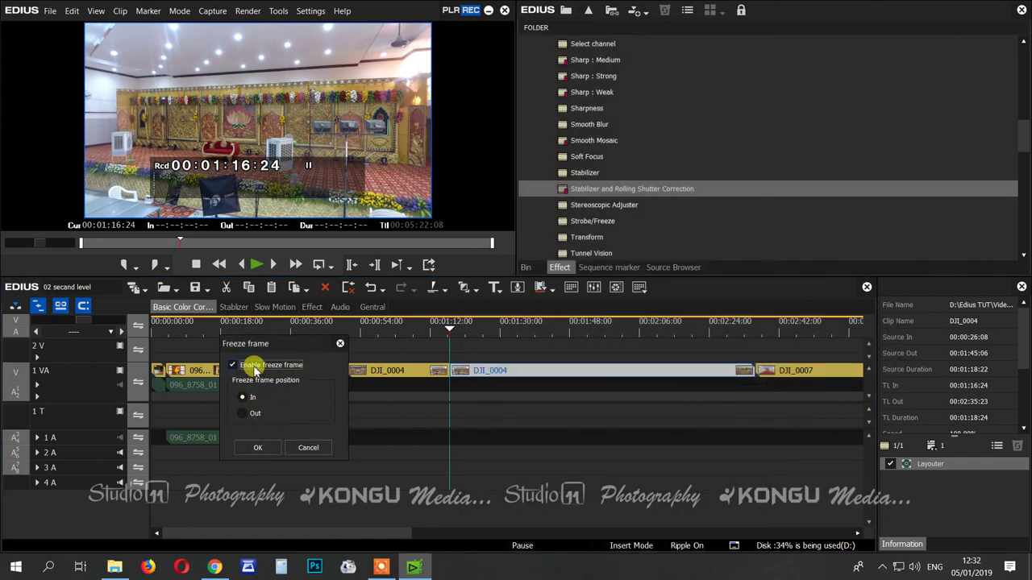
left_click(256, 449)
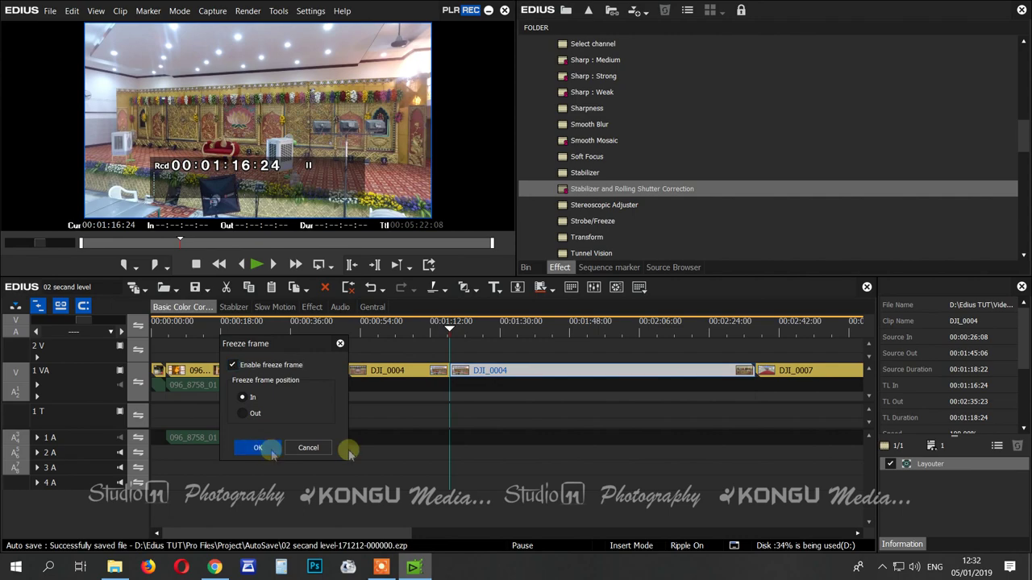
Step: Preview the frozen second piece and return the playhead to the split point
key("space")
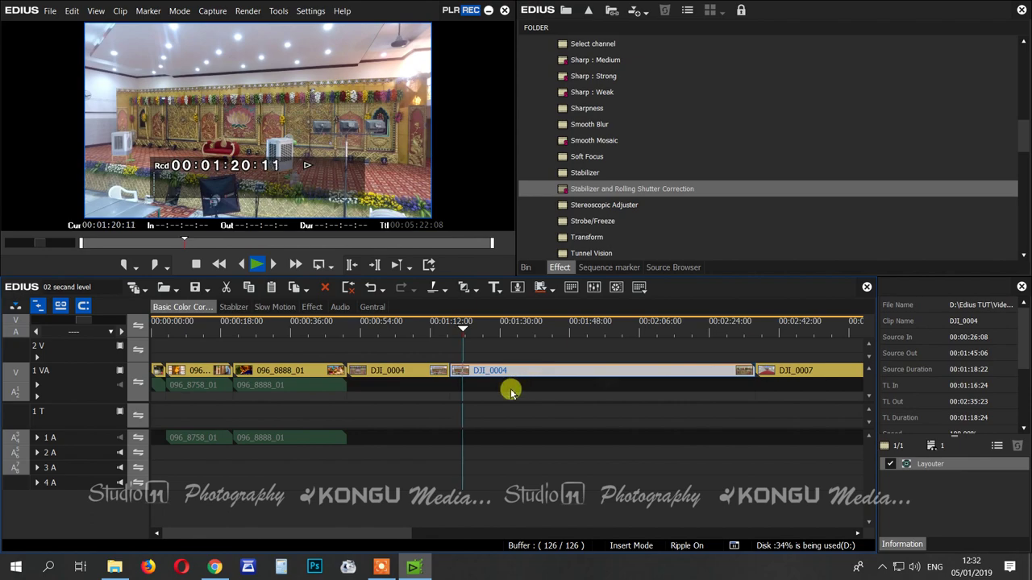
key("space")
key("Page_Up")
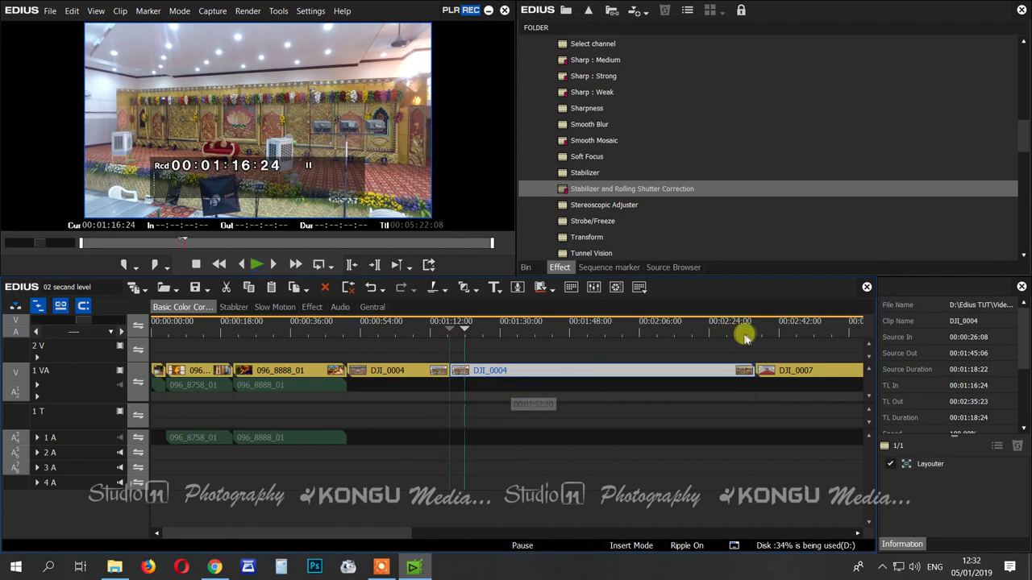